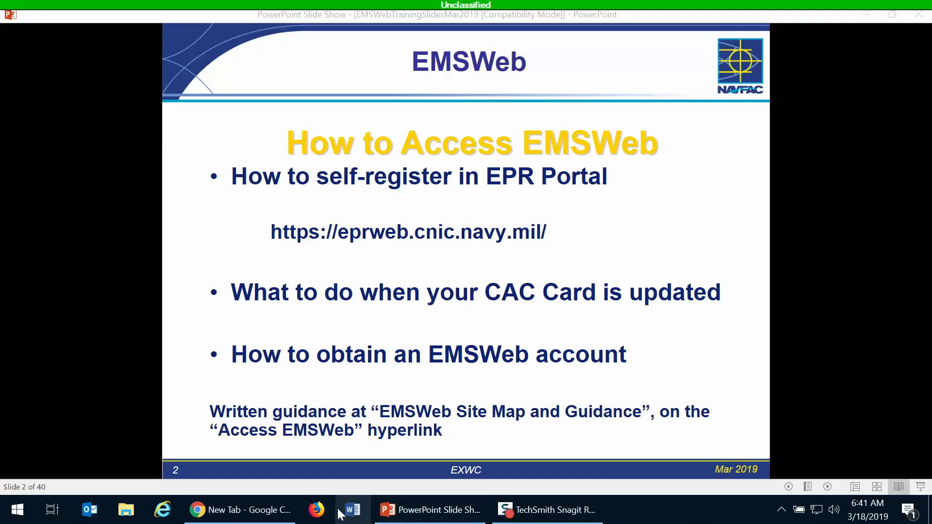
mouse_move(210, 518)
left_click(267, 457)
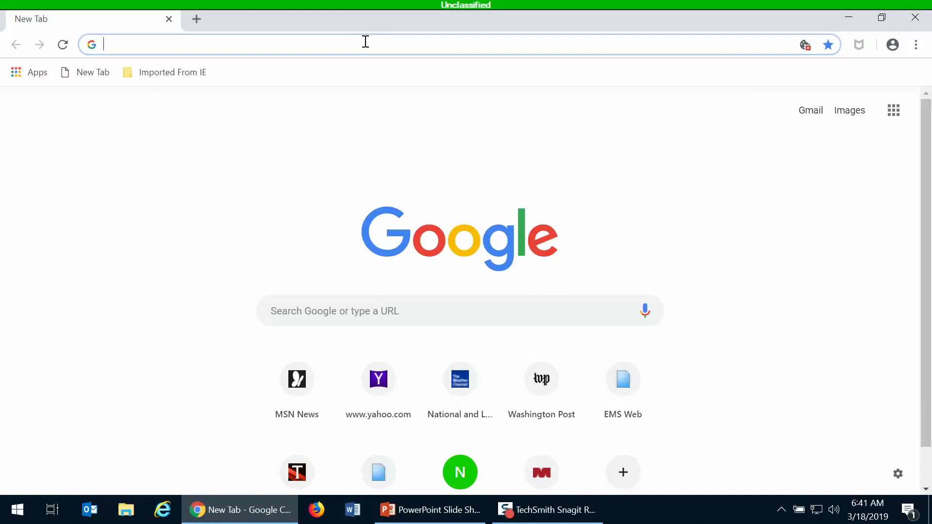
type("epr")
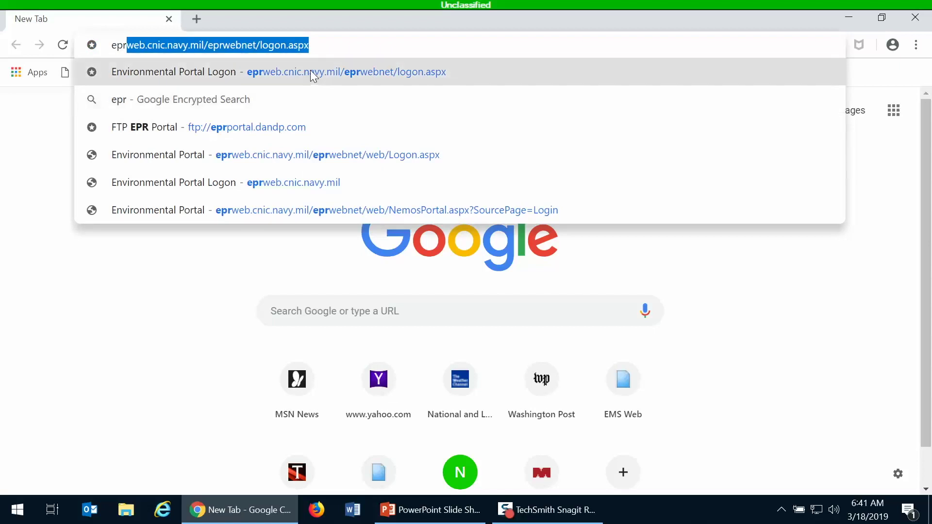
key("BackSpace")
key("BackSpace")
key("BackSpace")
key("BackSpace")
type("h")
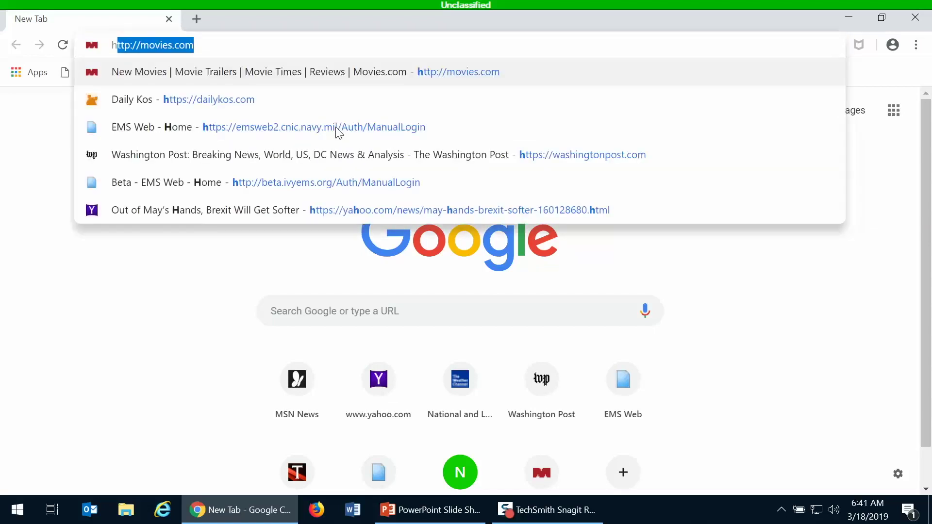
type("ttps://")
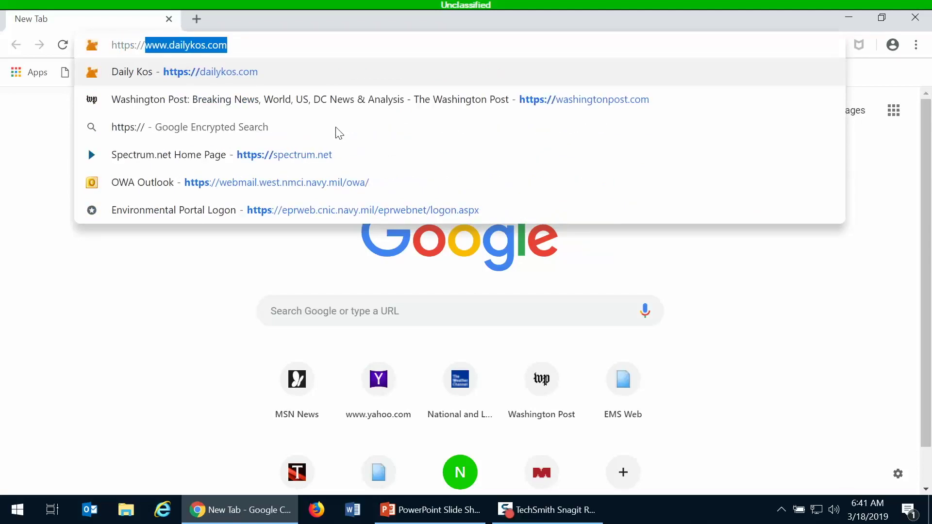
type("eprweb.cnic")
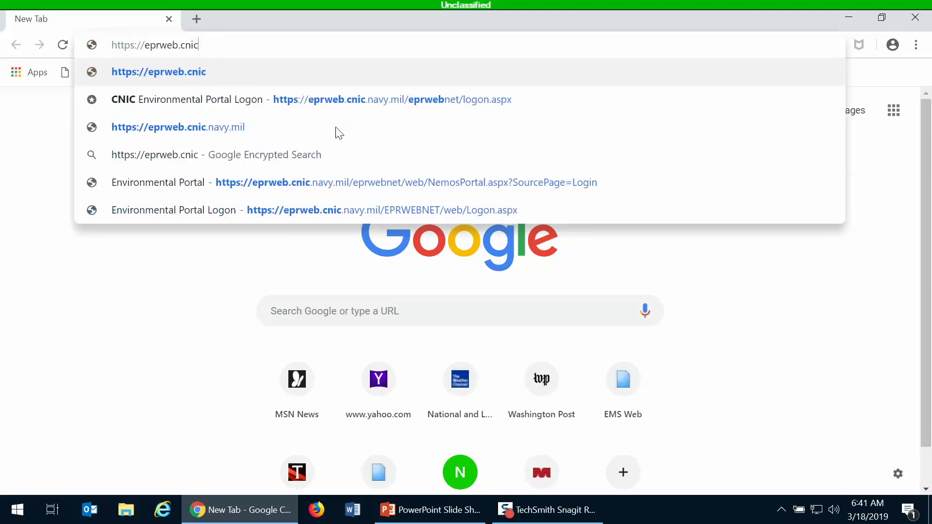
type(",")
key("BackSpace")
type(".navy.m")
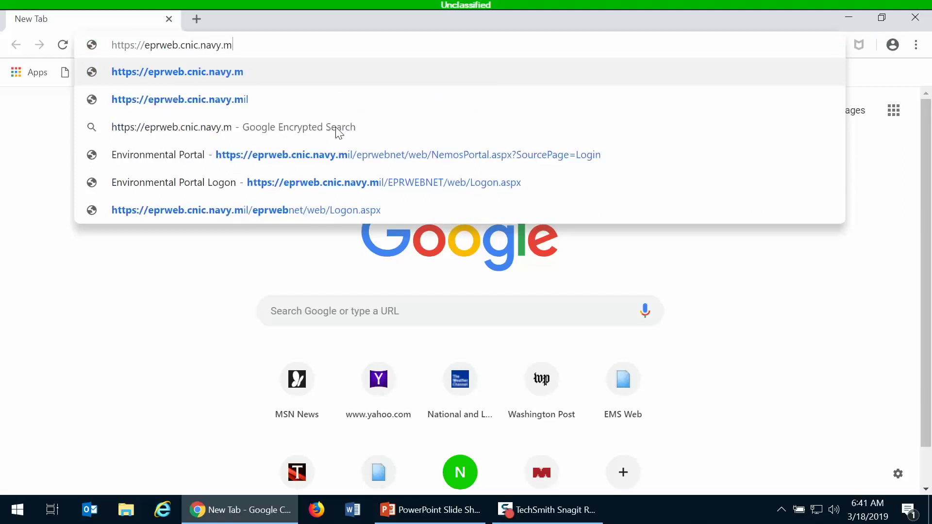
type("il/")
key("Return")
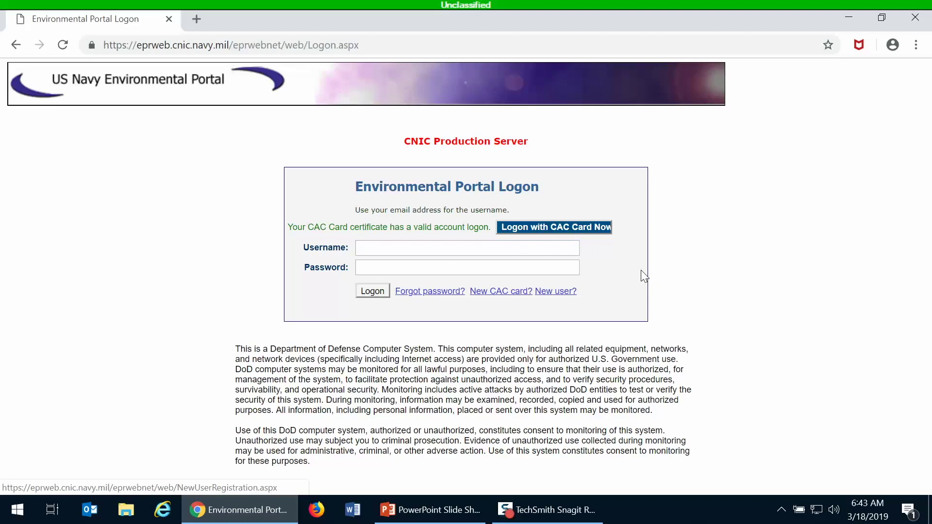
- Start new-user registration from the fully loaded Environmental Portal Logon page
left_click(557, 293)
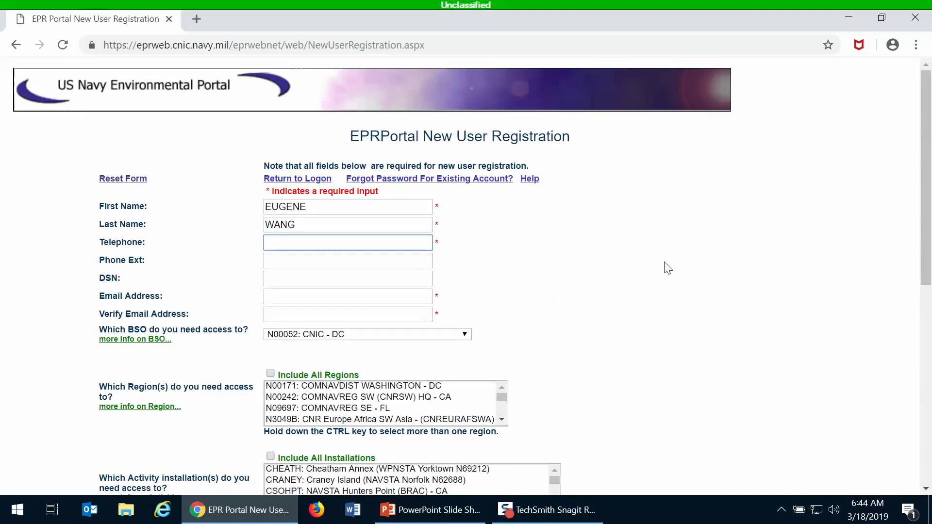
- Enter the user's telephone number and e-mail address, then repeat the e-mail in Verify Email Address
scroll(663, 264, "down", 2)
scroll(662, 264, "up", 2)
left_click(365, 297)
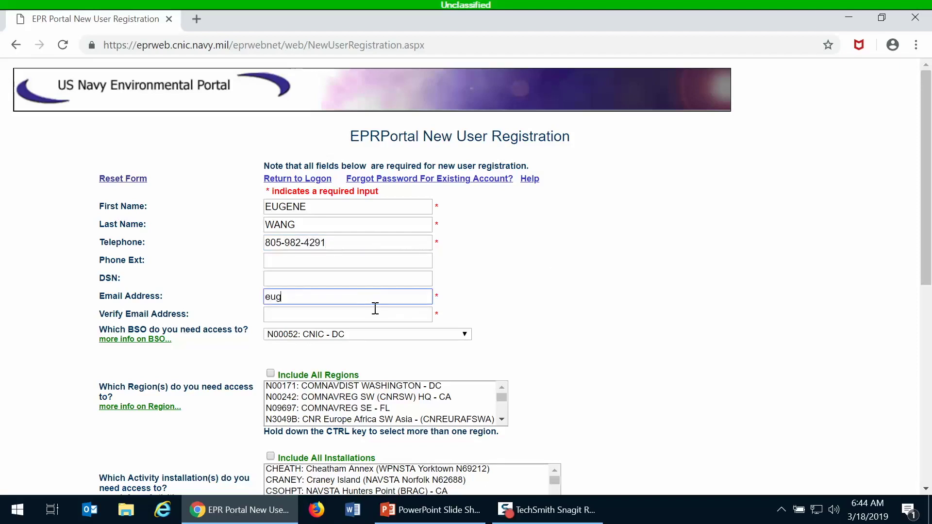
left_click(375, 309)
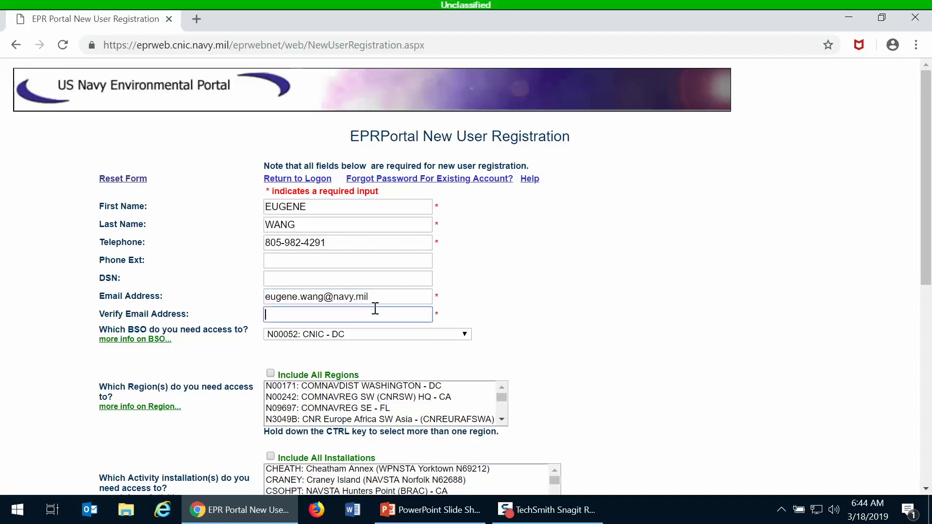
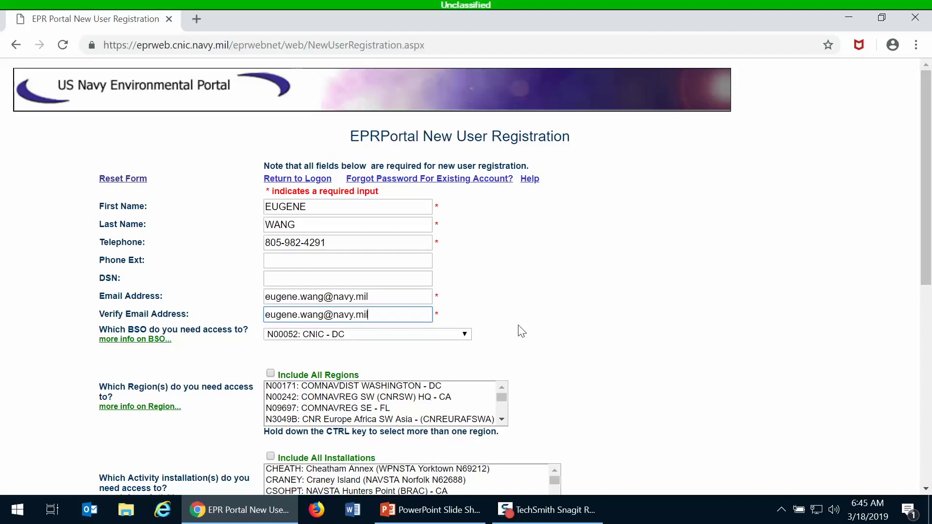
scroll(519, 330, "down", 3)
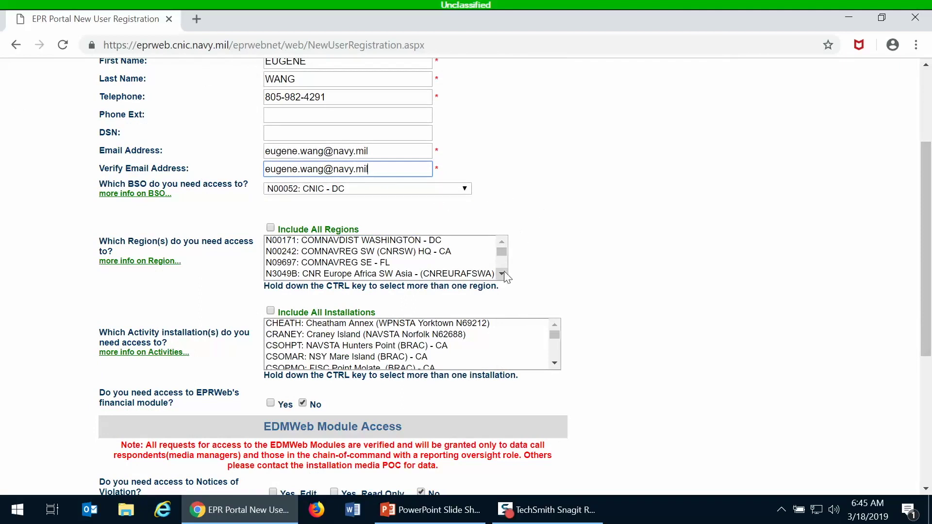
- Choose N09697: COMNAVREG SE - FL in the Region list box
left_click(369, 263)
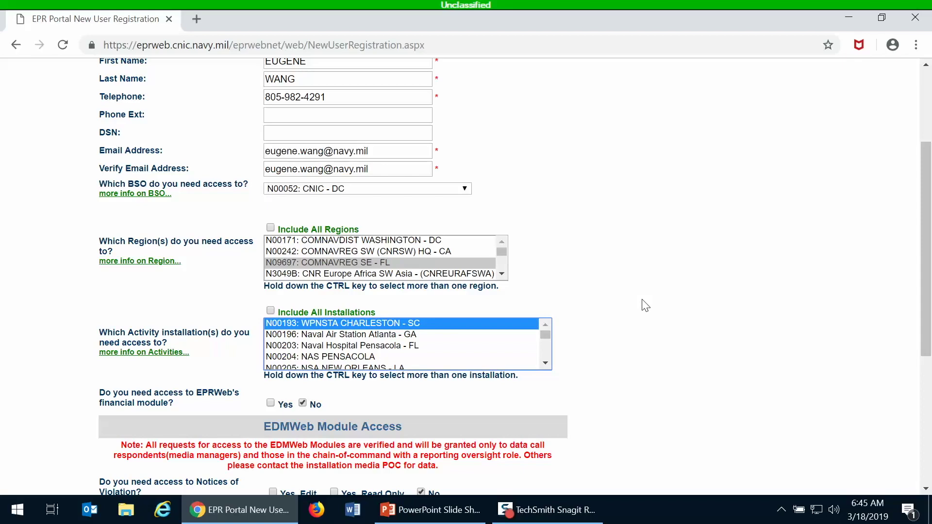
- Tick Yes for 'Do you need access to EMSWeb?', leaving other module requests at No
scroll(675, 347, "down", 5)
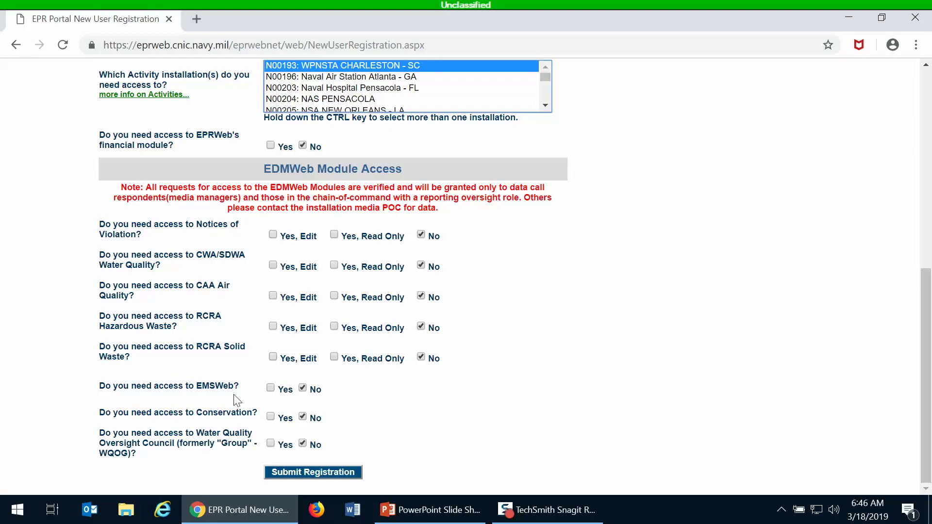
left_click(271, 389)
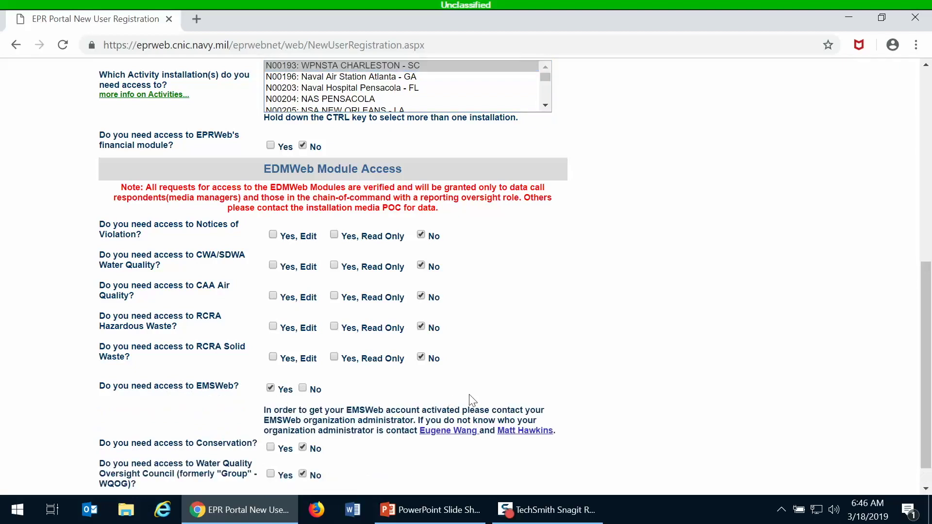
scroll(470, 393, "down", 1)
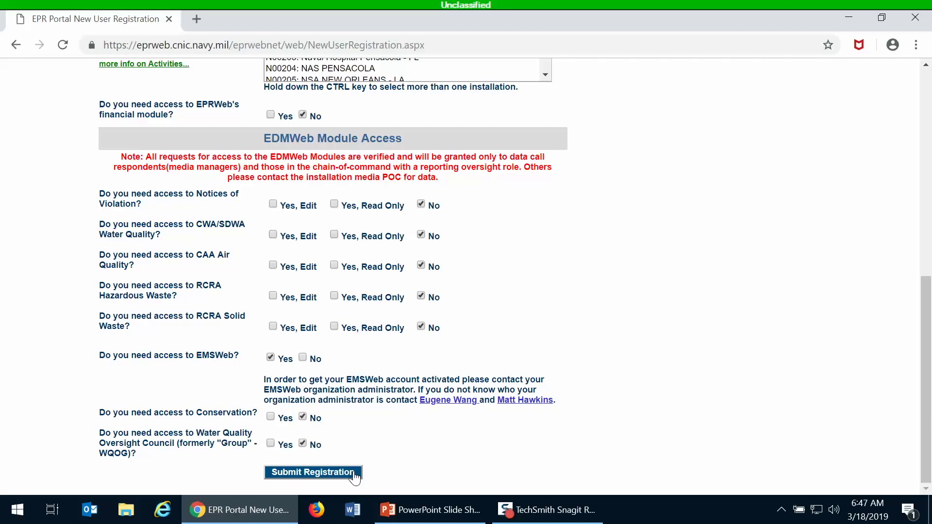
scroll(492, 409, "up", 9)
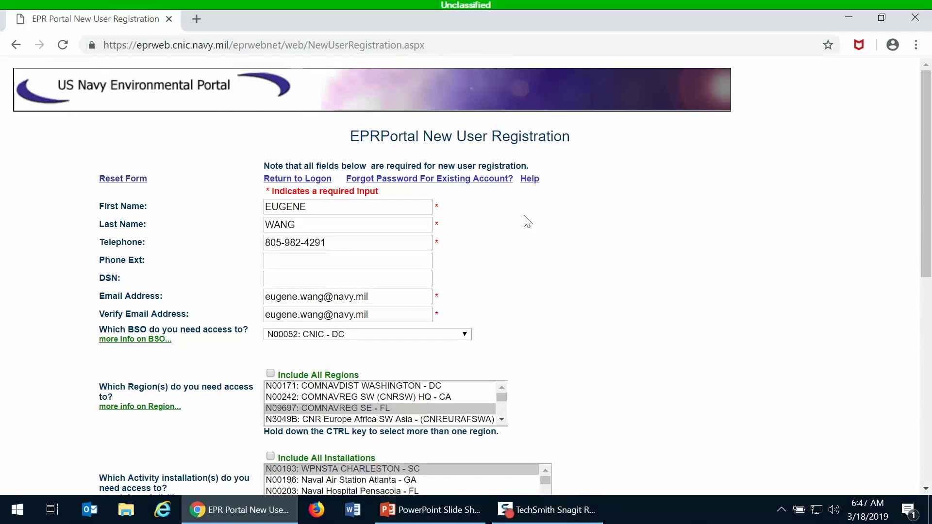
scroll(526, 216, "down", 1)
- Return to the logon page and log on with the CAC card to list the portal modules
scroll(526, 216, "up", 1)
left_click(298, 179)
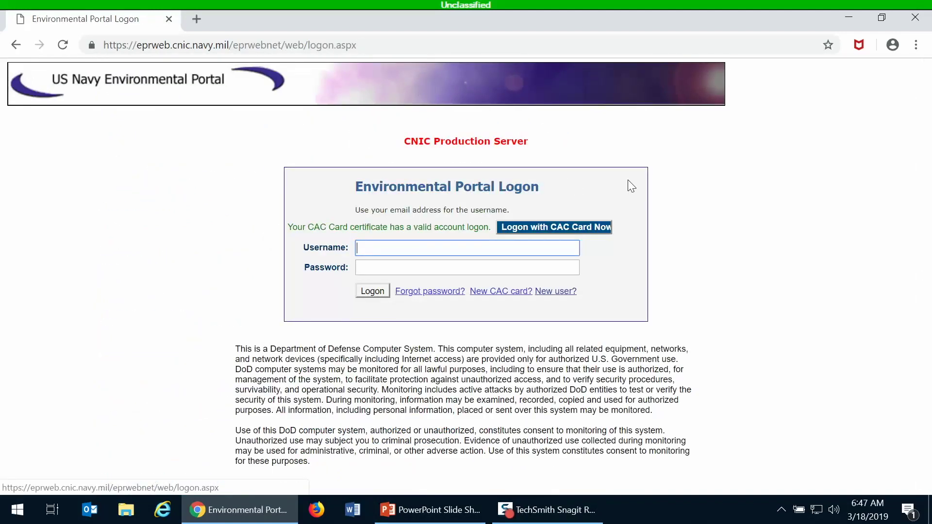
left_click(552, 232)
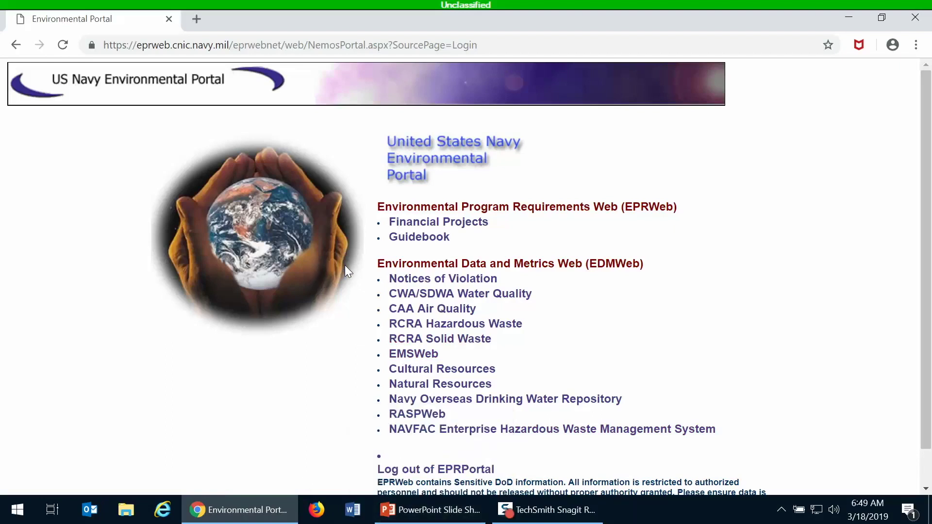
- Advance the PowerPoint slide show to slide 3, Forgotten Password, then go back to Chrome
left_click(445, 508)
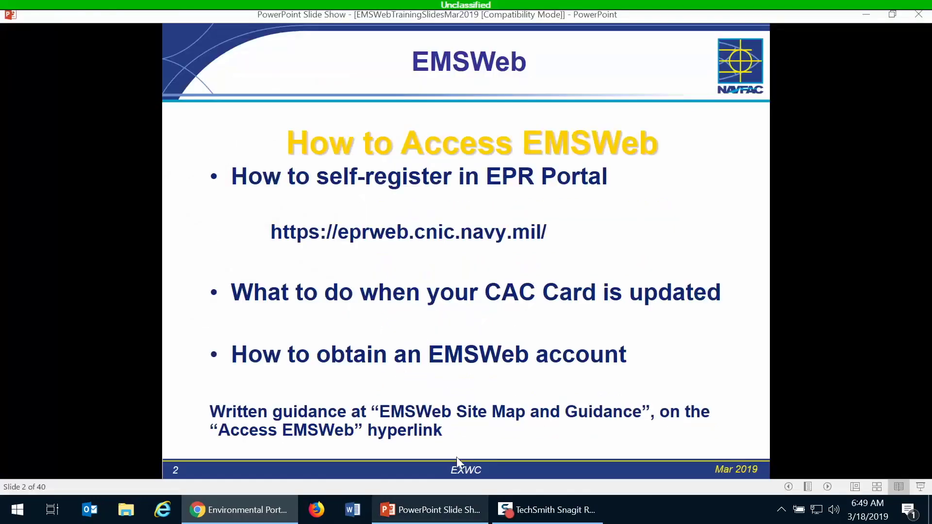
key("Right")
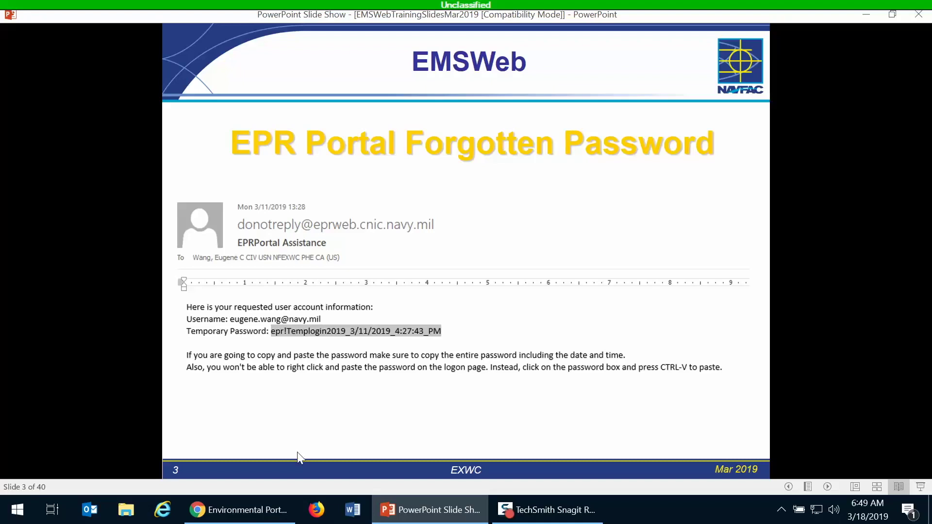
left_click(285, 503)
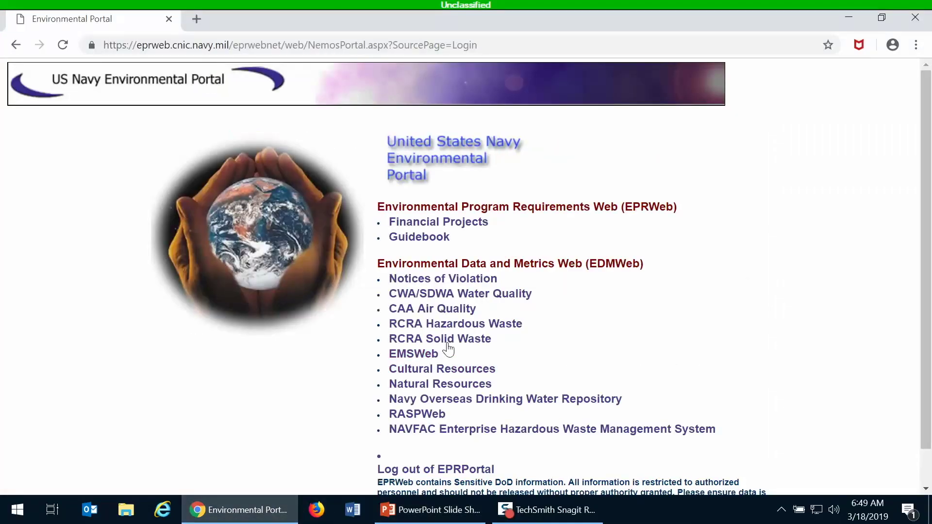
- Log out of EPRPortal and return to the logon form, heading for forgotten-password help
left_click(454, 469)
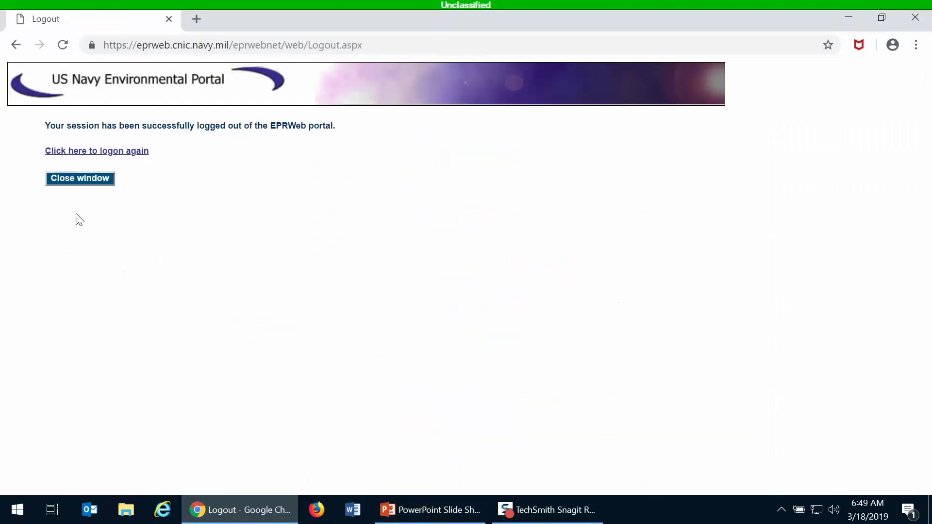
left_click(113, 152)
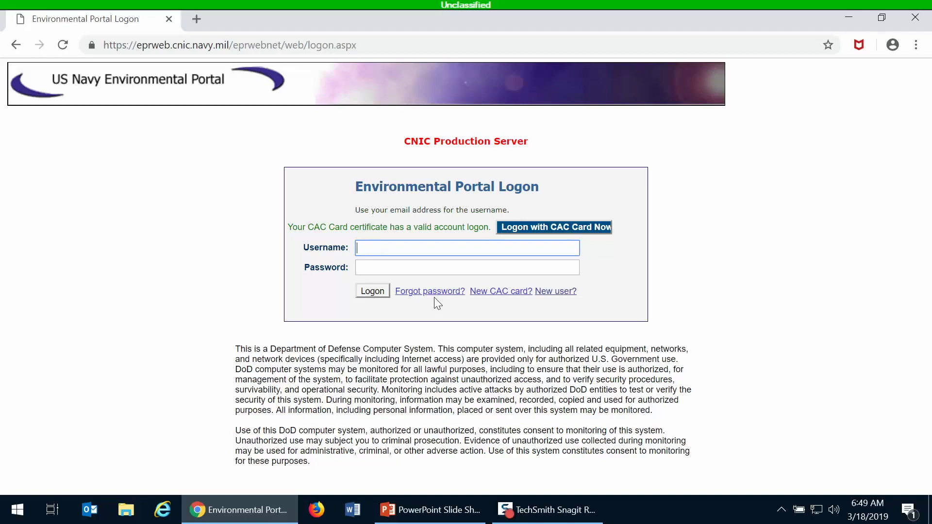
left_click(436, 302)
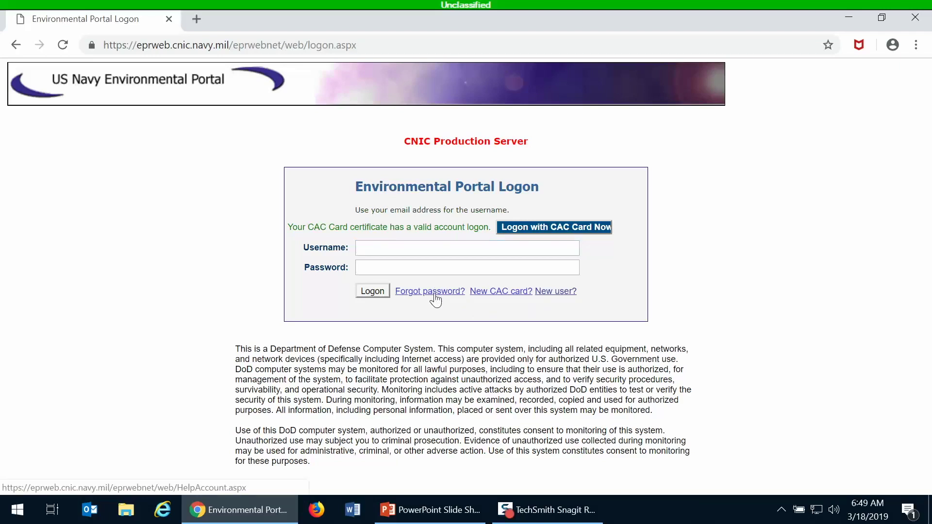
- Open the 'Forgot password?' page that requests account information by e-mail address
left_click(434, 295)
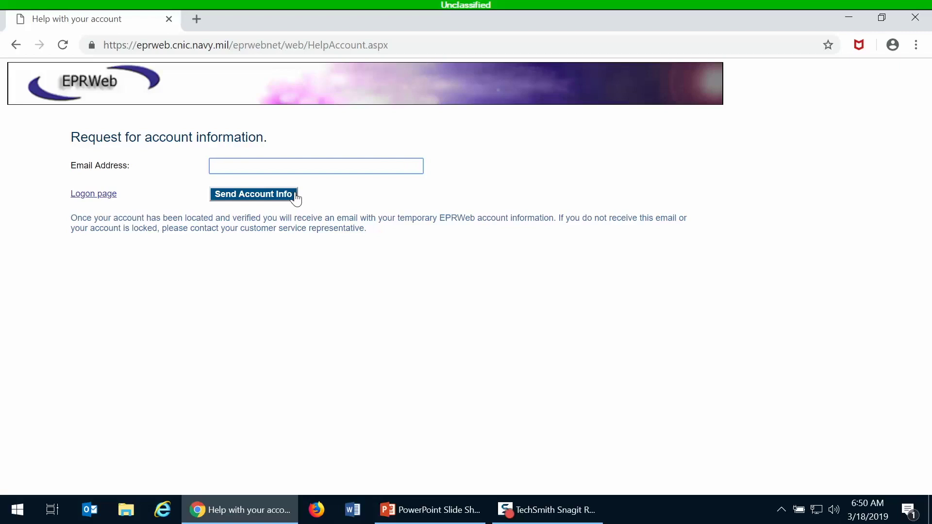
- Bring the PowerPoint slide show forward and step back to slide 2, 'How to Access EMSWeb'
mouse_move(437, 514)
left_click(436, 514)
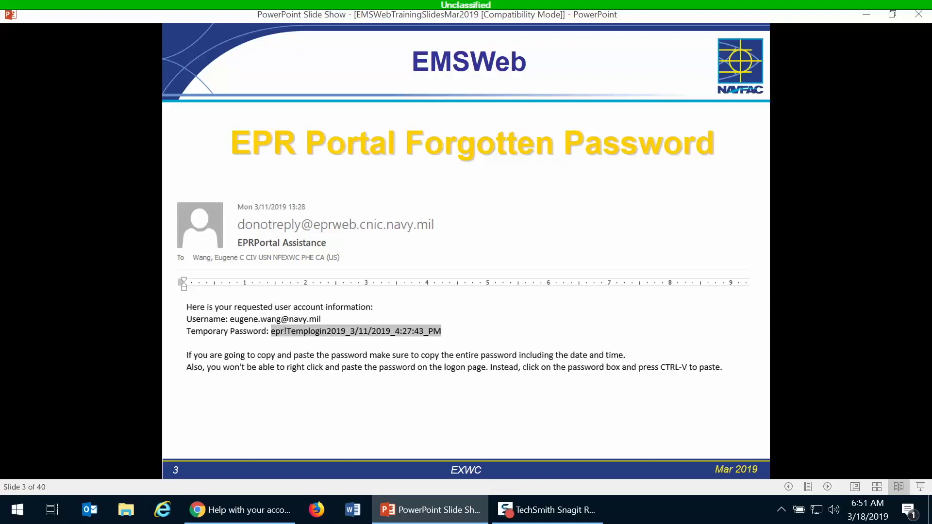
key("Left")
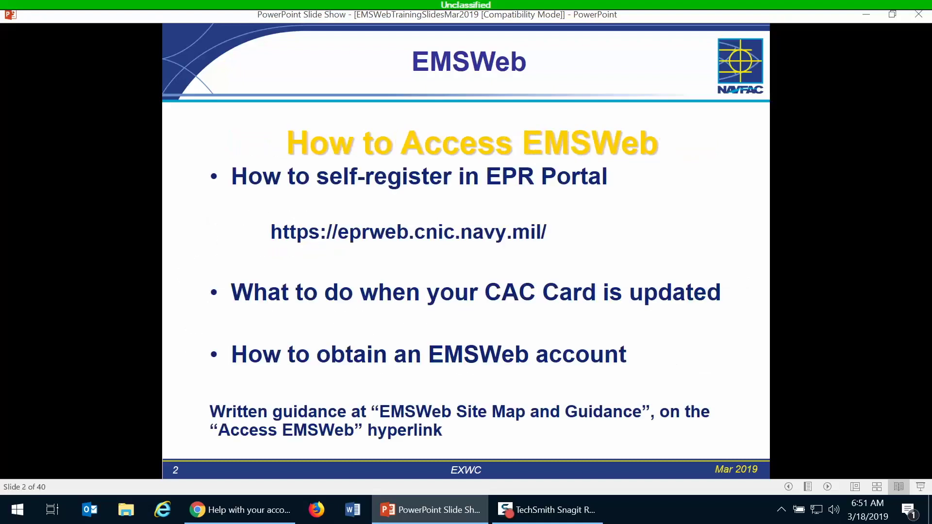